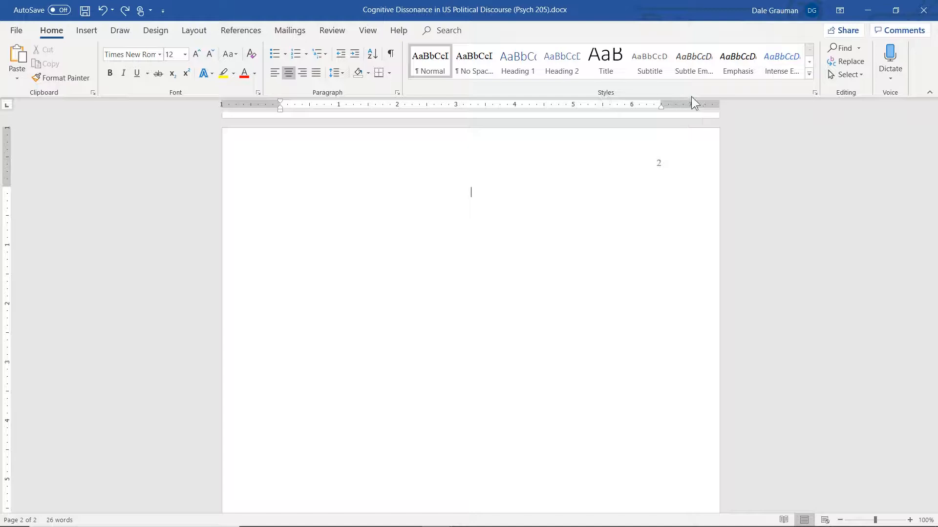
Step: Show the Styles pane and the Navigation pane beside the document
click(814, 92)
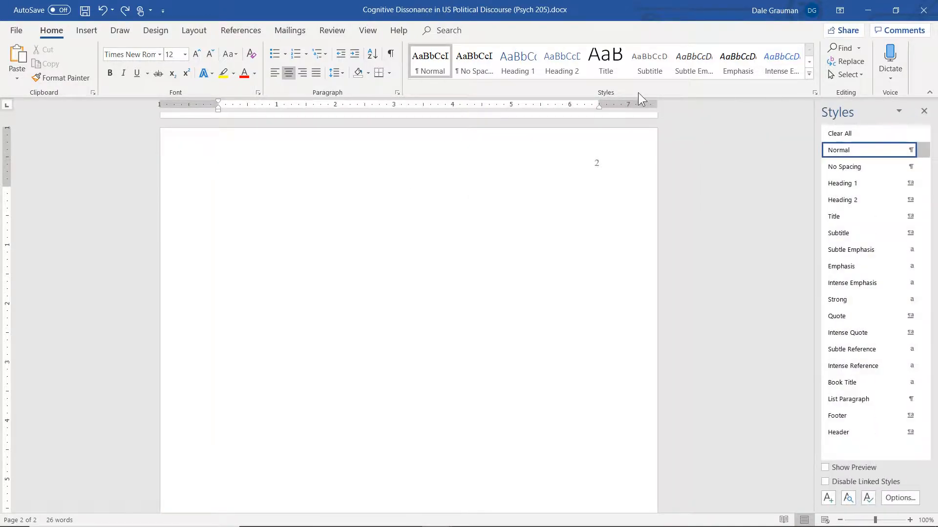
click(370, 33)
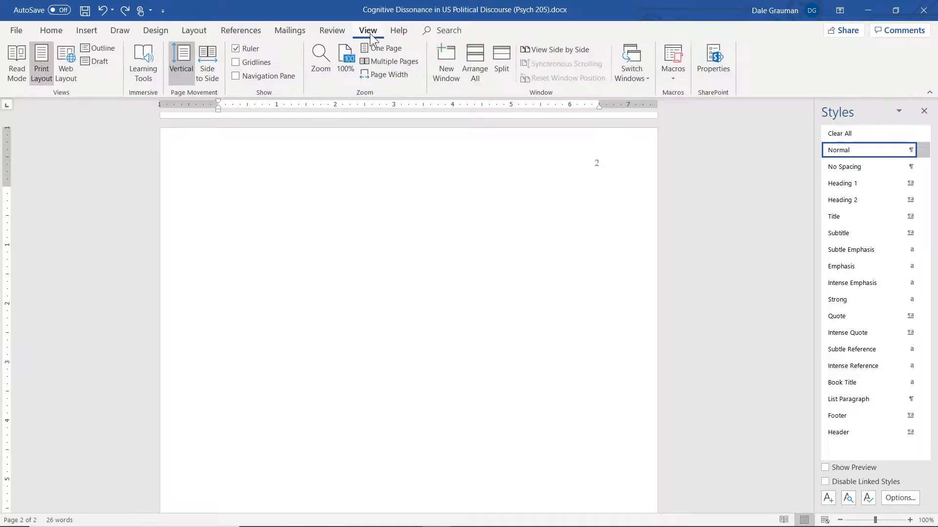
click(235, 76)
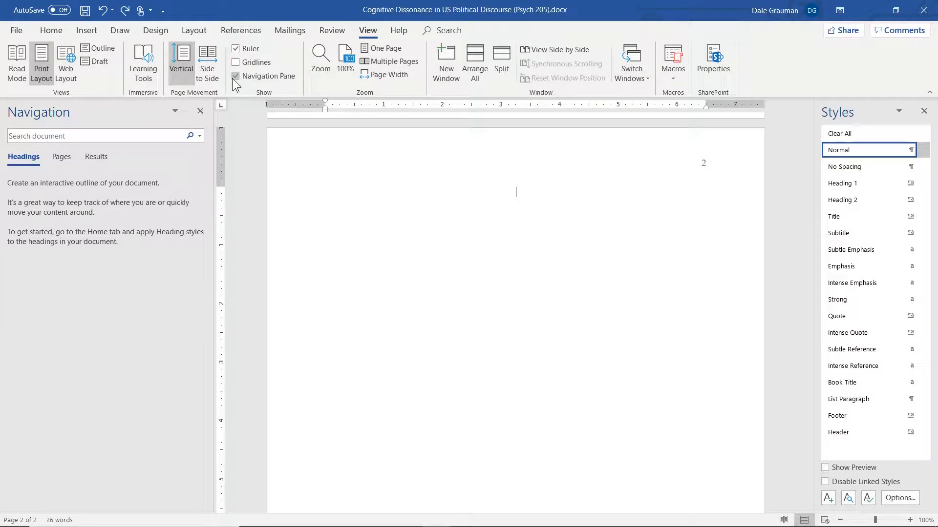
Step: Paste the paper title "Cognitive Dissonance in US Political Discourse" centered and bold at the start of page 2, and begin a new line below it
click(51, 34)
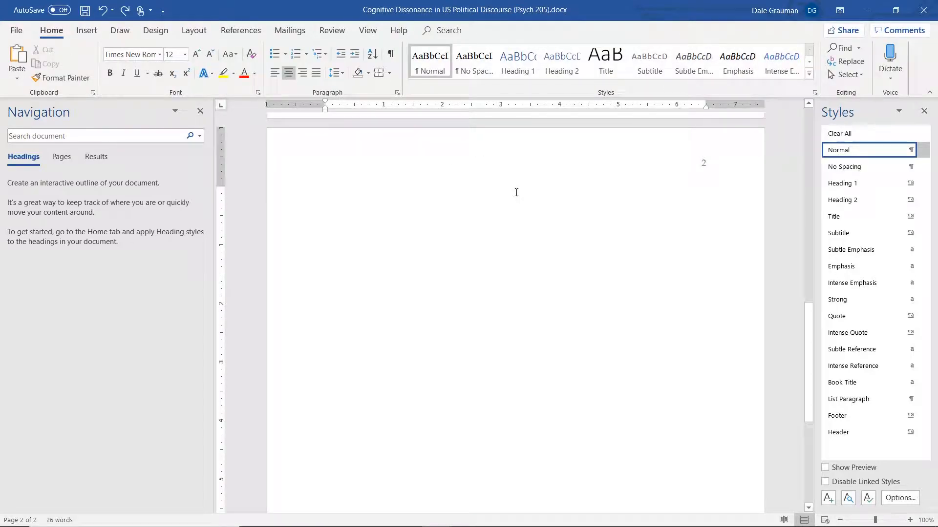
click(292, 77)
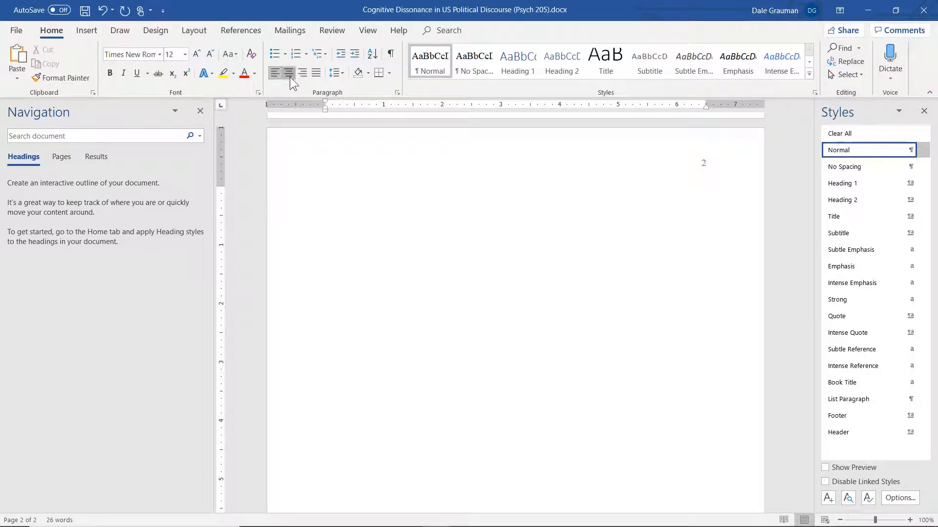
click(289, 77)
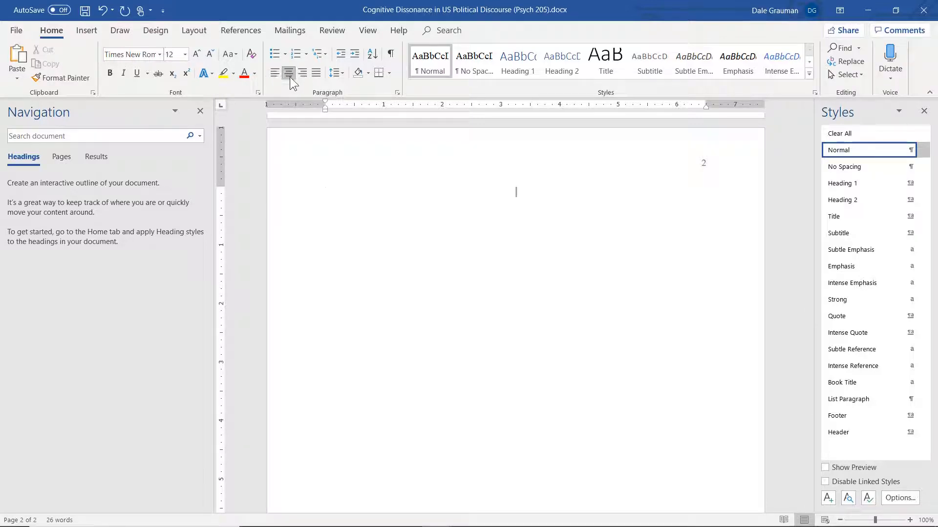
click(107, 74)
text(Cognitive Dissonance in US Political Discourse)
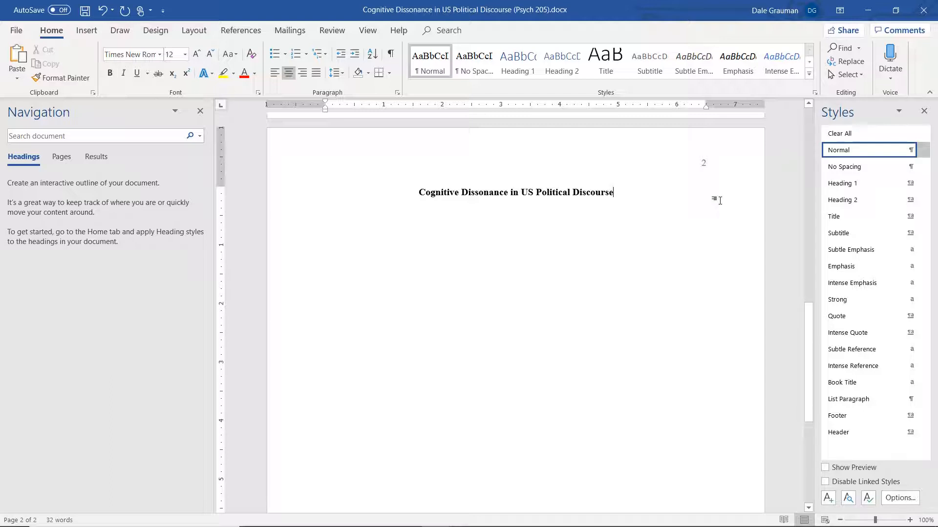
key(Return)
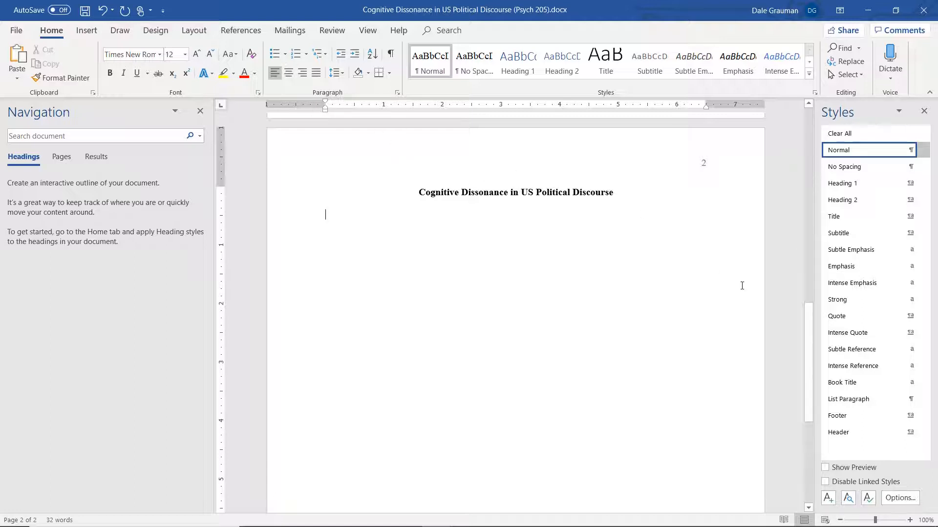
Step: Start a new paragraph style named "APA Paragraph" with APA Paragraph as the style for the following paragraph
click(825, 497)
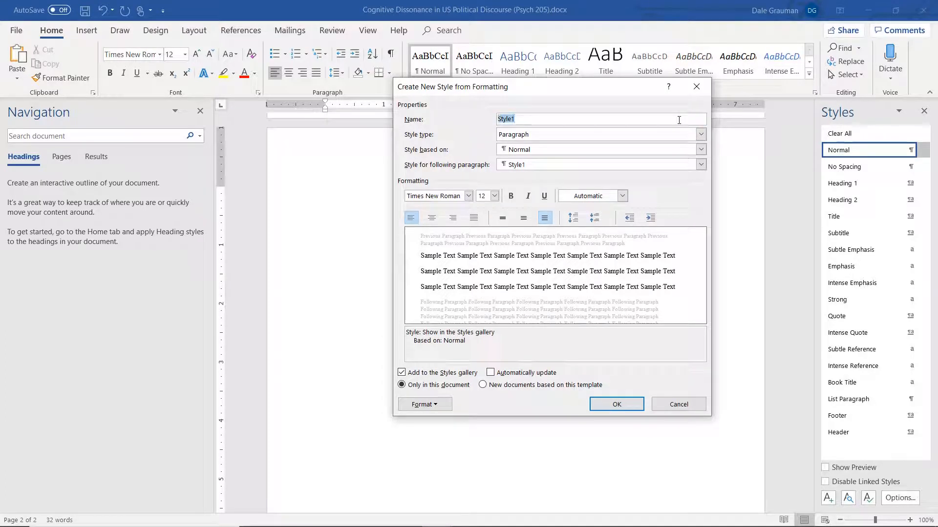
text(APA Paragraph)
click(528, 165)
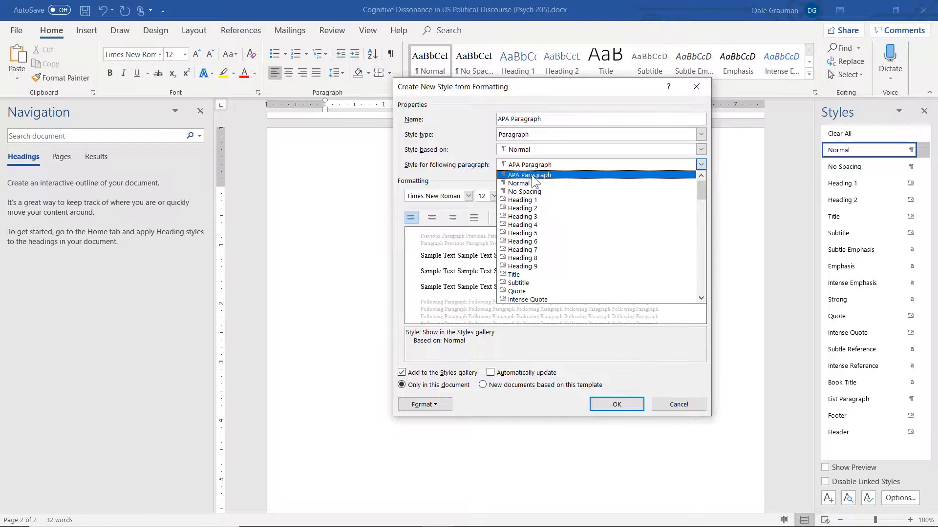
click(532, 174)
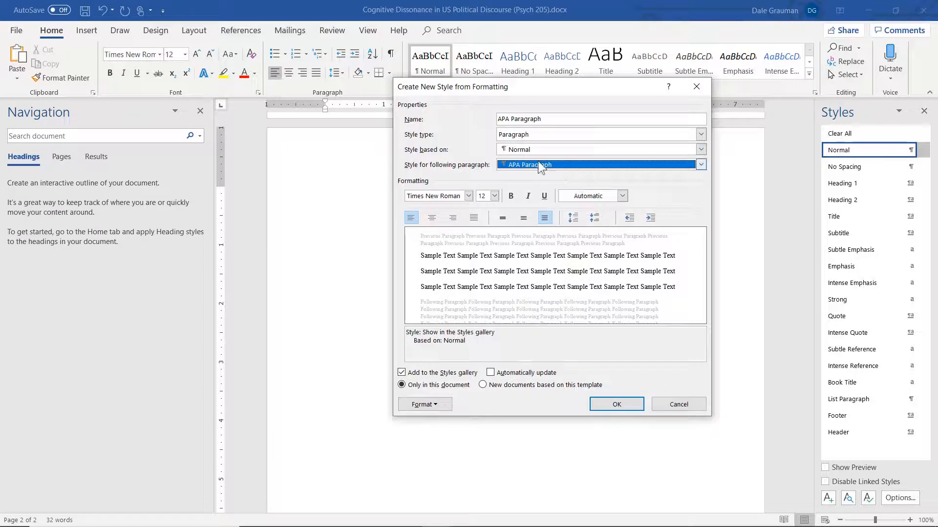
Step: Give the APA Paragraph style a 0.5" first-line indent and save the new style
click(441, 409)
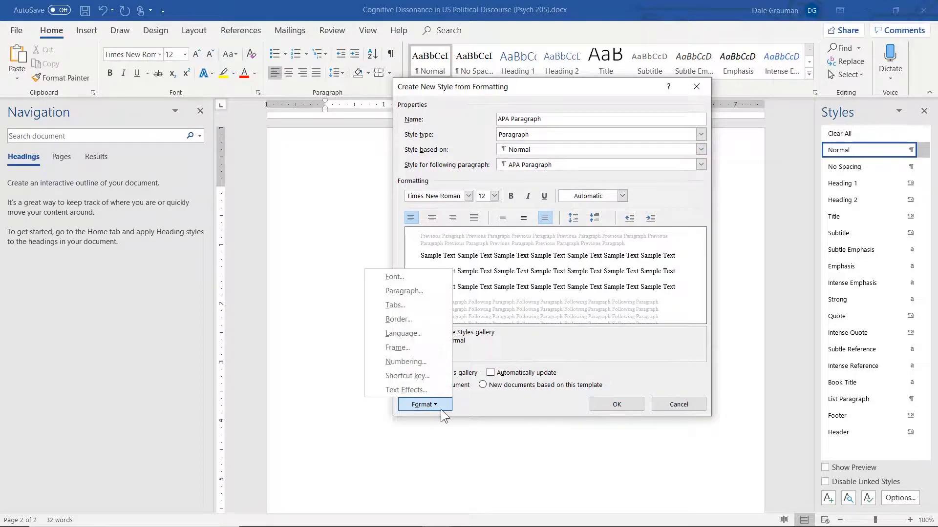
click(438, 289)
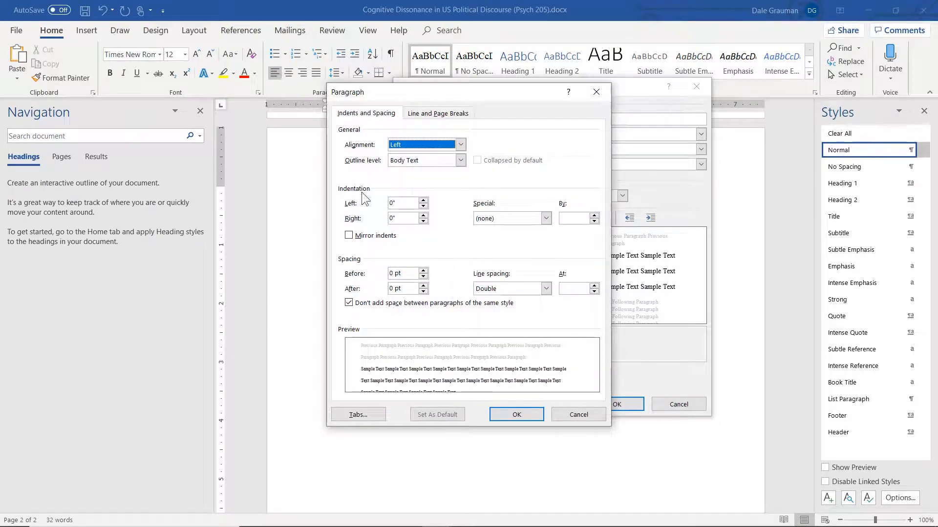
click(546, 217)
click(543, 235)
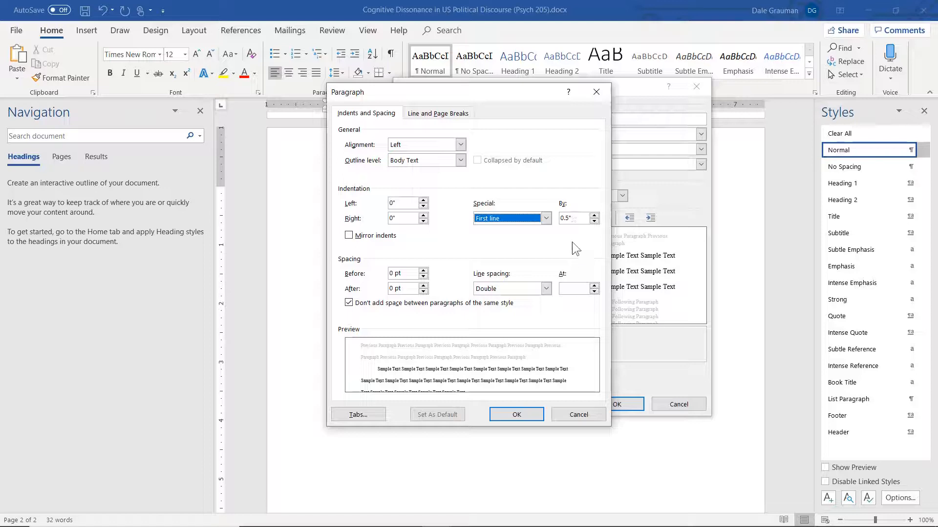
click(517, 415)
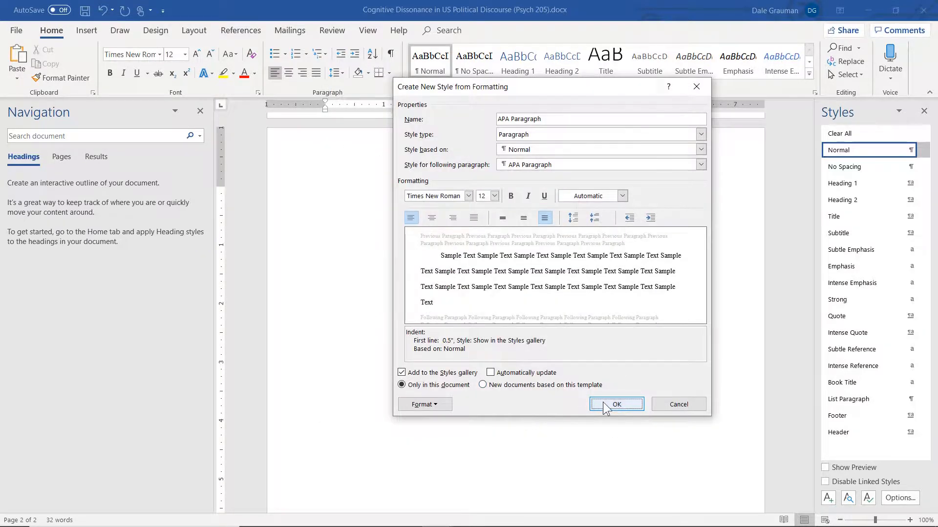
click(604, 403)
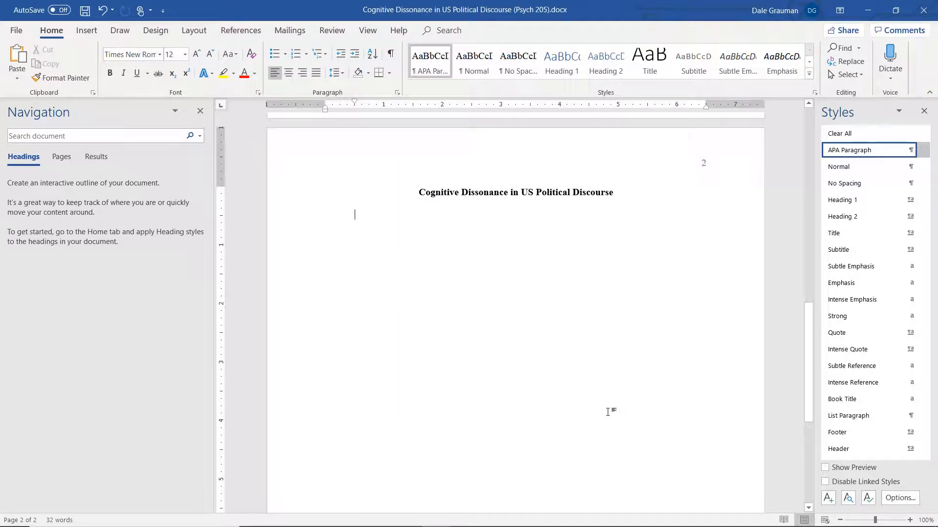
Step: Paste the Lorem ipsum body paragraph on the line below the paper title
text(Lorem ipsum dolor sit amet, consectetur adipiscing elit. Nullam ornare id nibh at pellentesque. Aliquam mattis eget dui eget rhoncus. Duis varius nec diam et aliquet. Duis elementum mauris a velit varius mattis. Aenean tincidunt sem et libero vulputate, eu eleifend neque viverra. Ut accumsan at tortor id feugiat. Nunc nec porta nulla, nec blandit ipsum. Sed aliquet felis nisi, nec tincidunt sapien imperdiet ut. Aenean a ultrices ante. Cras laoreet tincidunt orci et sollicitudin. Donec semper dui nec quam imperdiet, a consectetur nunc efficitur. Nunc interdum nulla vel eleifend tincidunt. Morbi nec risus id nibh scelerisque porttitor. Donec ut efficitur ex. Nullam eget elit ut nunc lobortis faucibus. Maecenas est tortor, sodales ac nisi eu, luctus semper ante.)
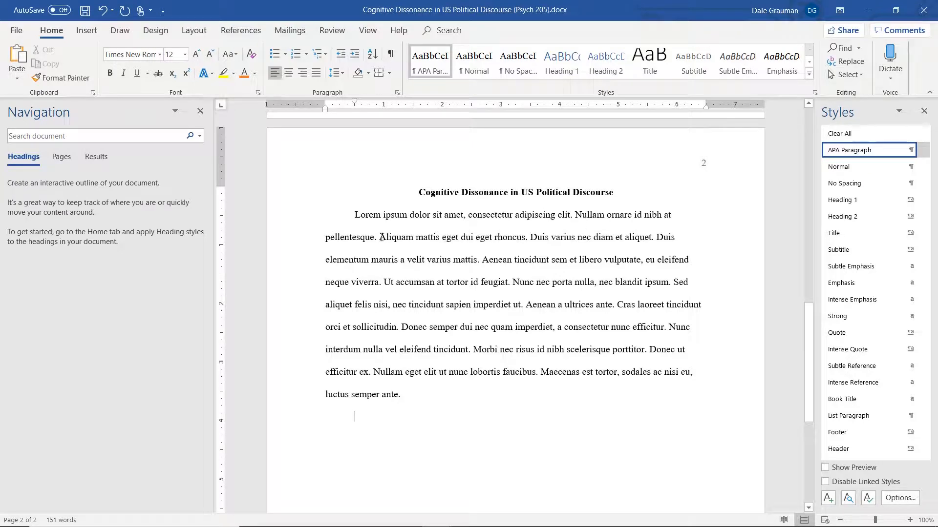
Step: Bold and underline the text from "Aliquam mattis" to "neque viverra.", and make "tincidunt sapien" through "sollicitudin." bold and orange
drag(380, 237, 383, 283)
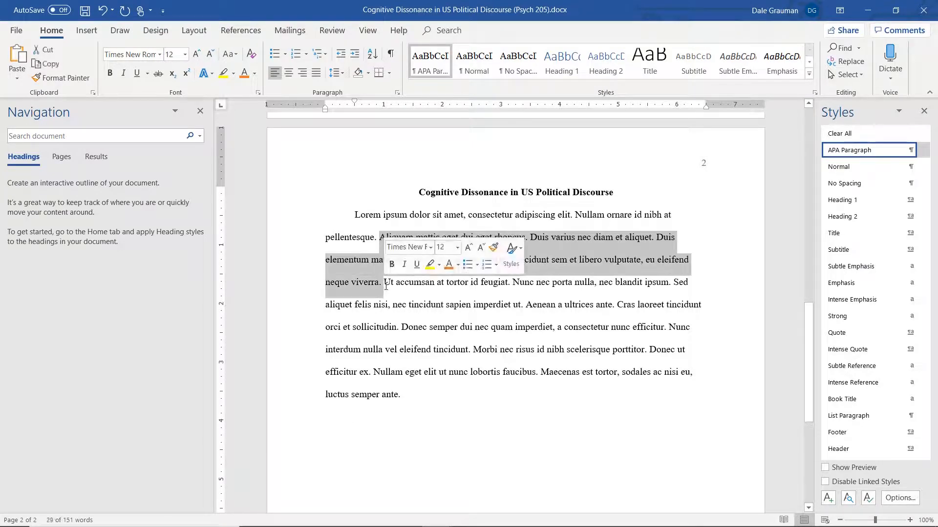
click(392, 265)
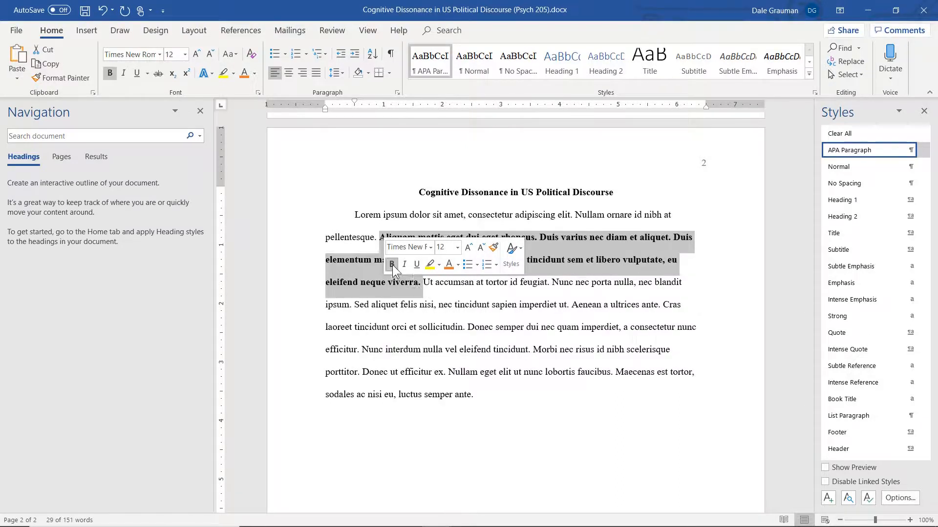
click(415, 263)
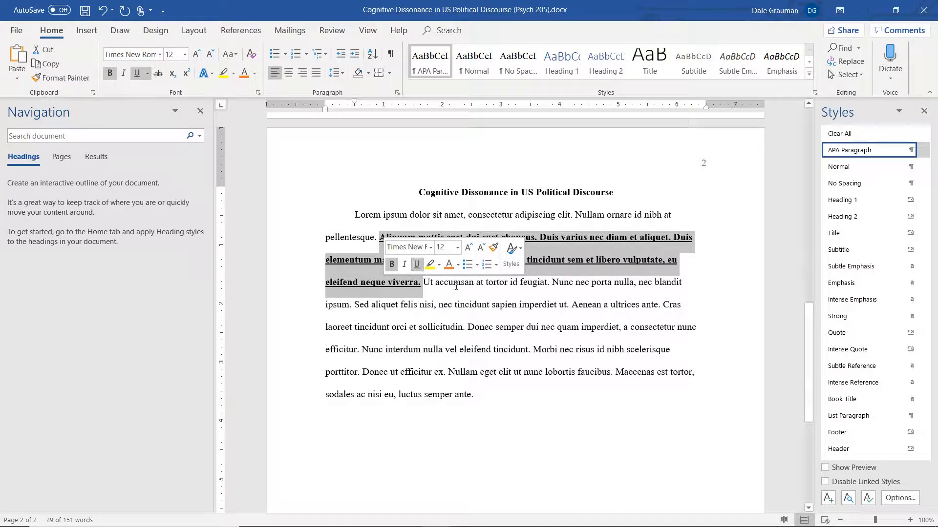
click(453, 282)
drag(454, 305, 467, 328)
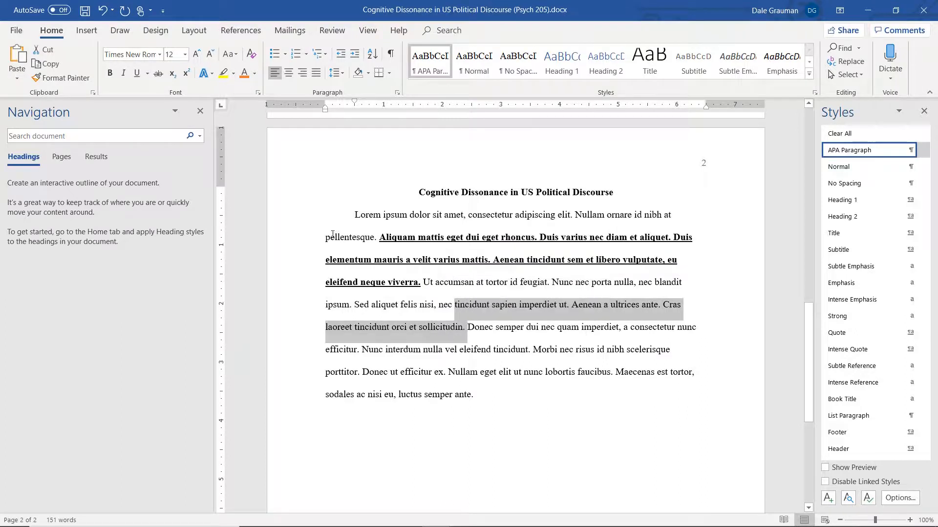
click(110, 73)
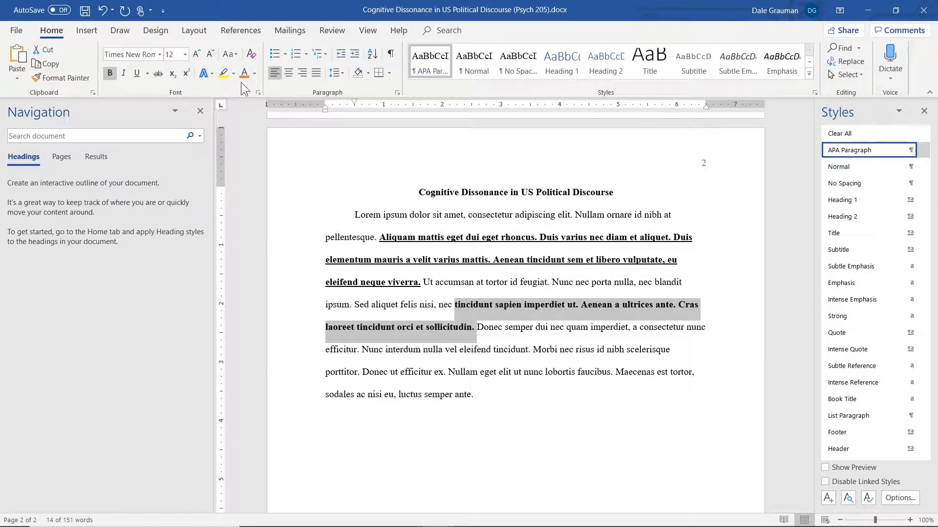
click(242, 76)
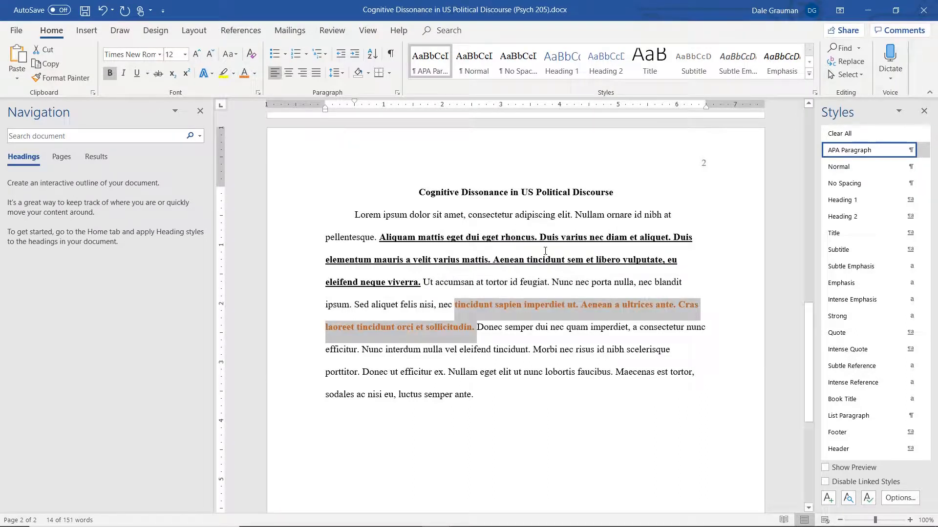
Step: Reapply the APA Paragraph style to the whole body paragraph and place the cursor on the empty line beneath it
click(525, 394)
drag(517, 394, 443, 223)
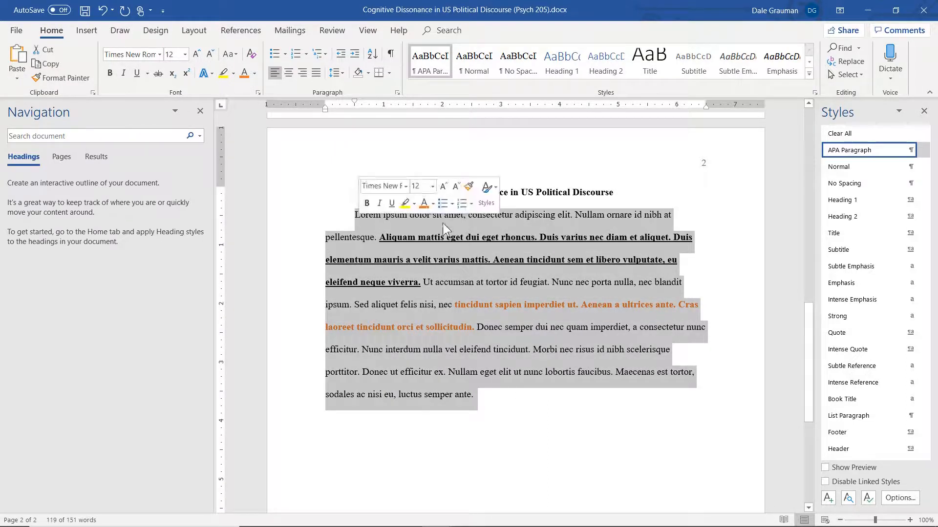
click(839, 151)
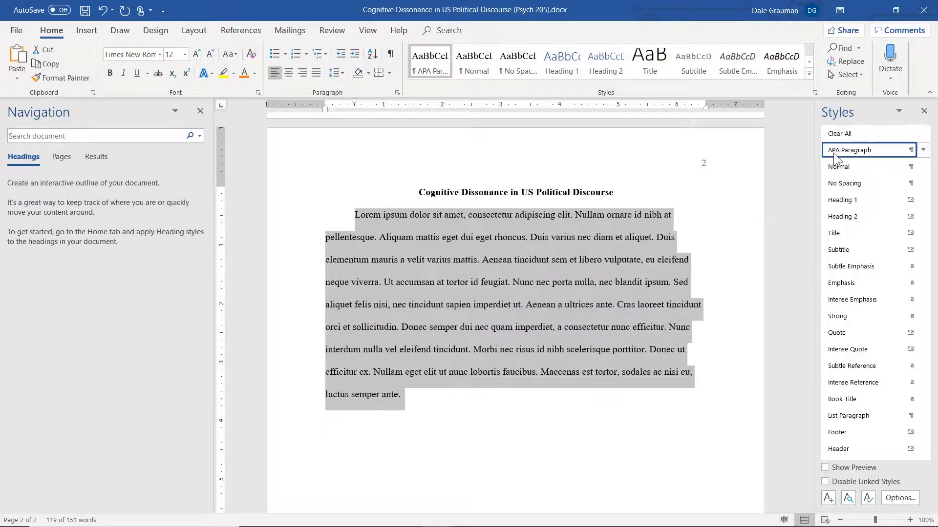
click(399, 416)
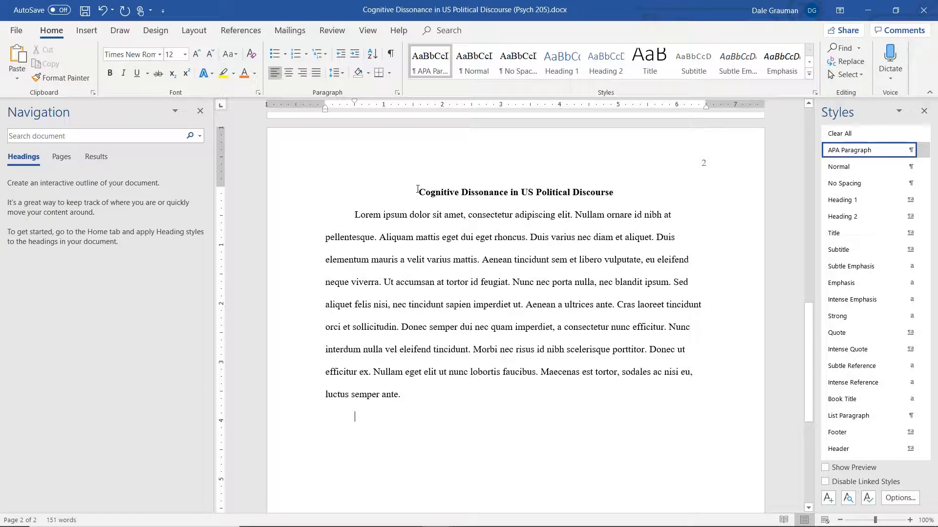
Step: Start a new style from the paper title on page 2, named "APA Paper Title", with APA Paragraph as the following paragraph style
drag(416, 194, 602, 188)
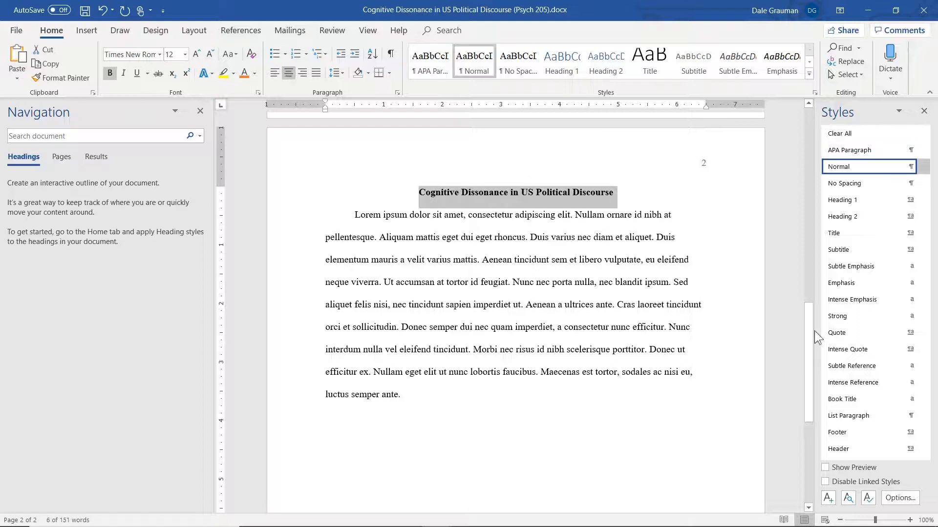
click(827, 499)
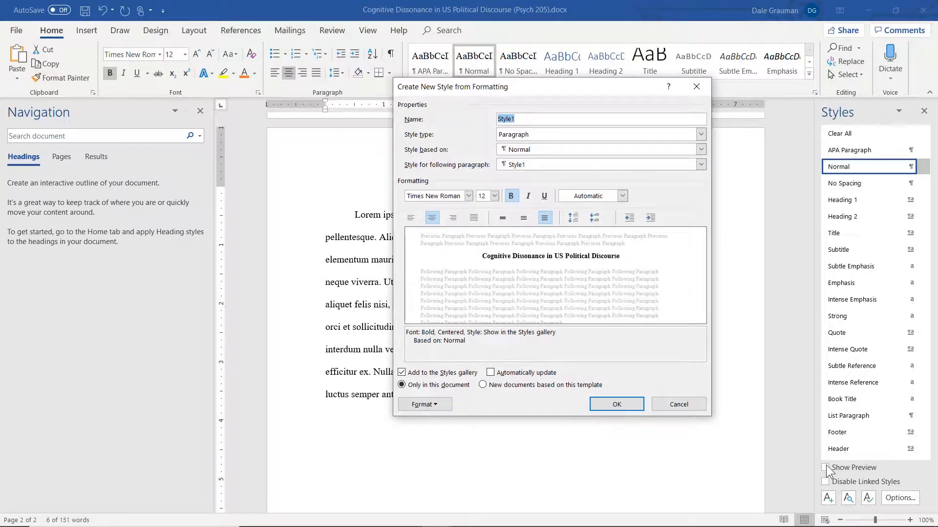
text(APA Paper Title)
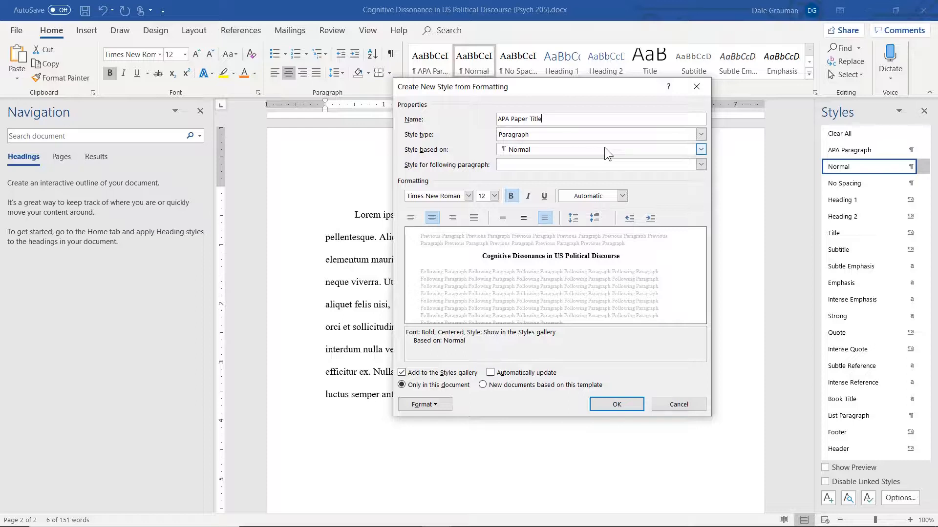
click(603, 166)
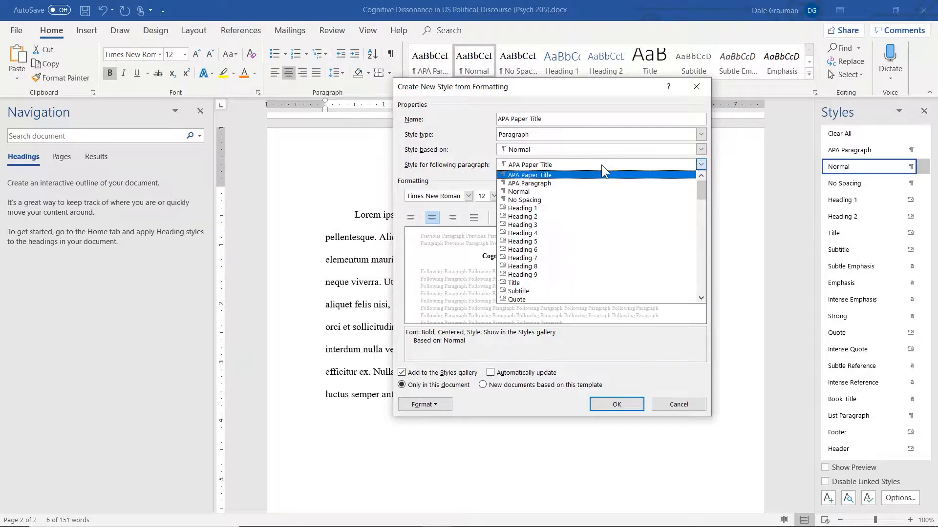
click(545, 183)
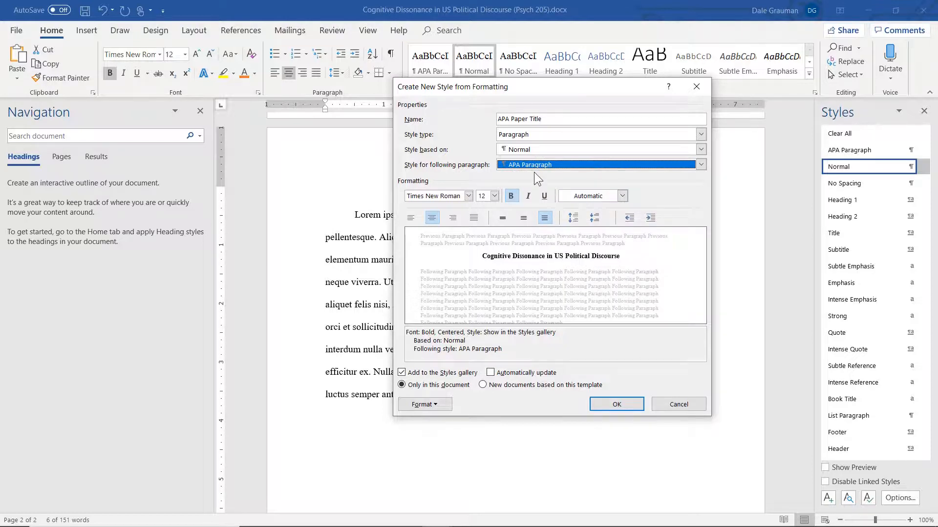
Step: Finish creating the APA Paper Title style with its outline level set to Level 1, and go to the title from the headings outline
click(434, 405)
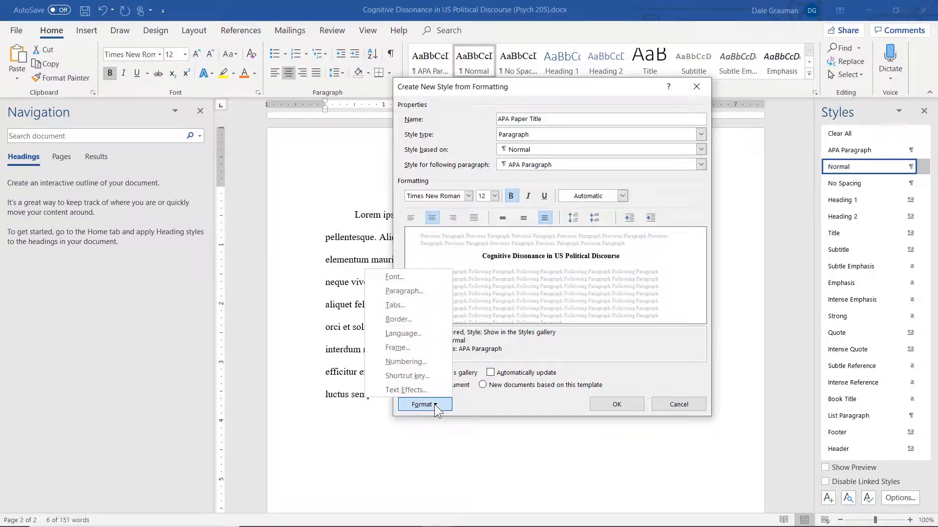
click(424, 292)
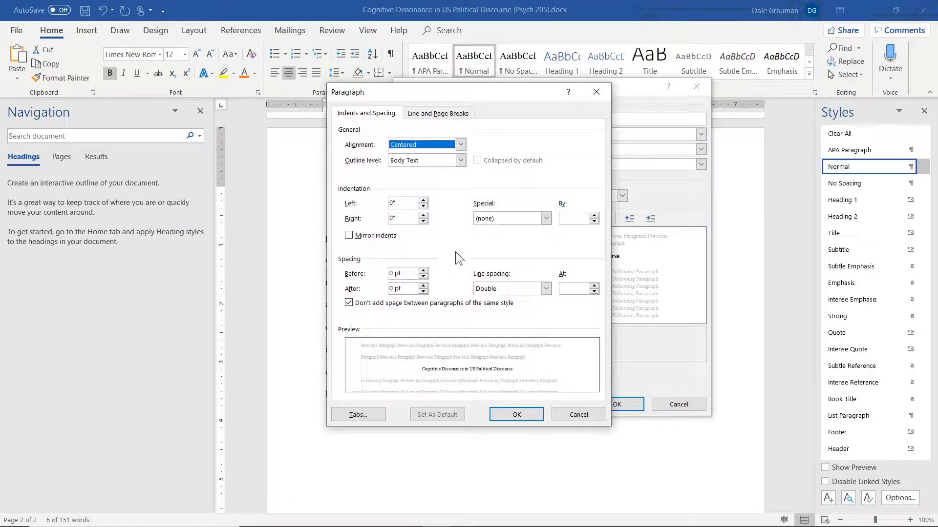
click(459, 160)
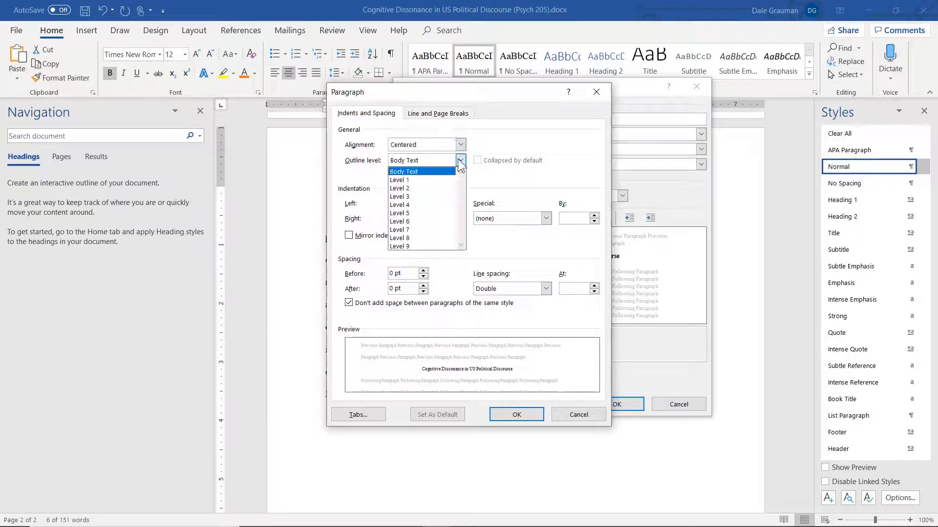
click(427, 181)
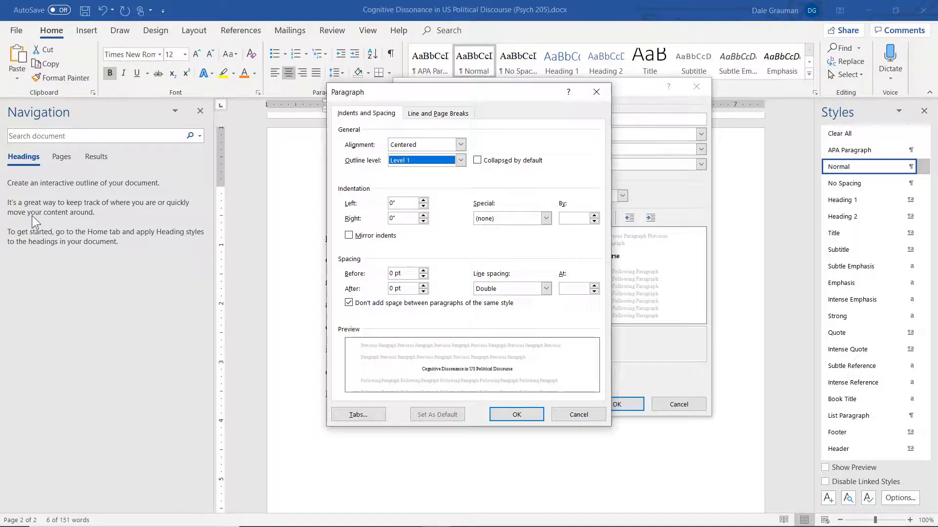
click(516, 415)
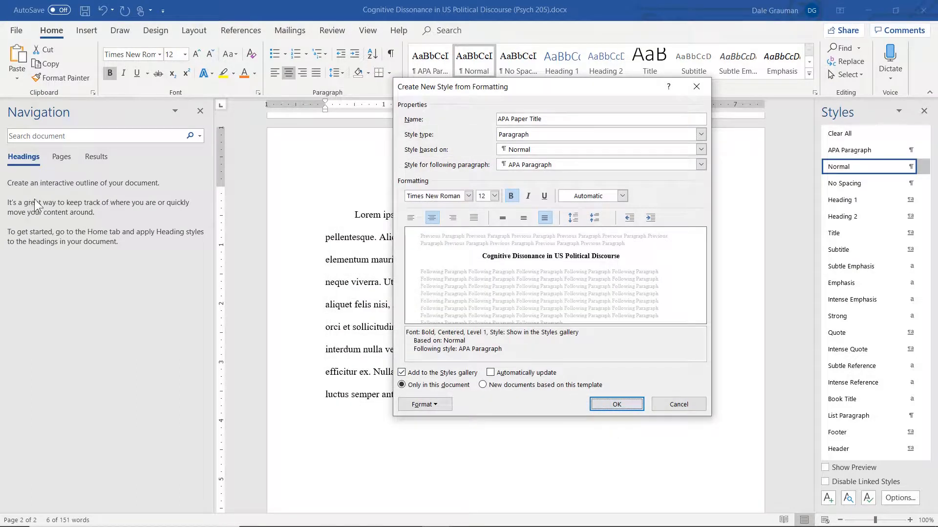
click(628, 401)
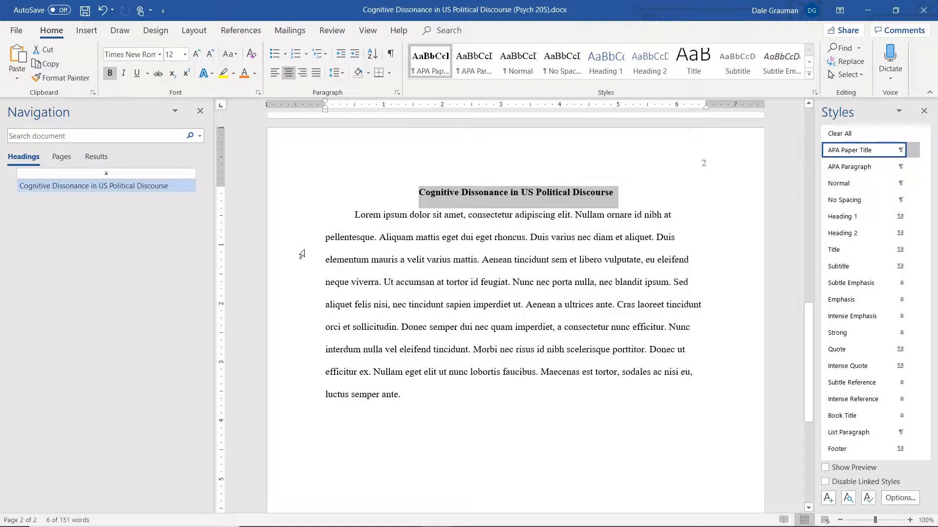
click(80, 188)
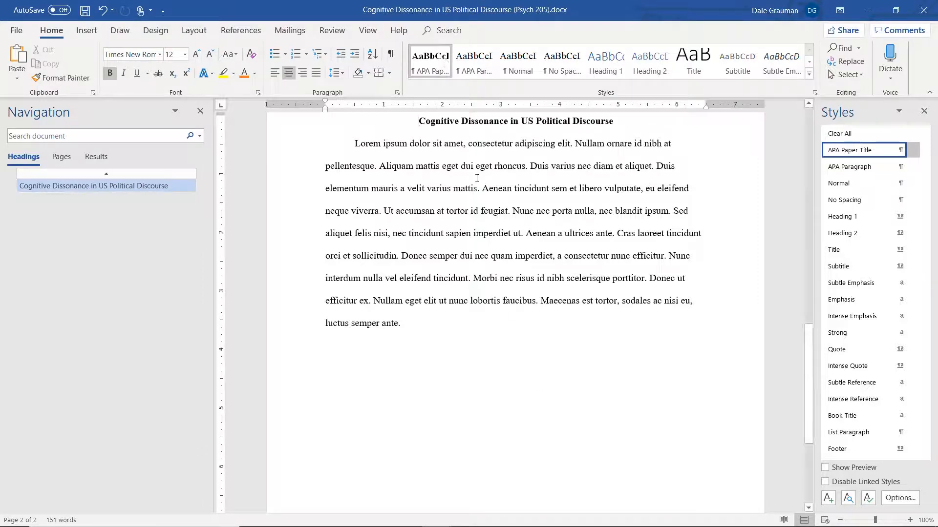
Step: Switch to Long Paper Example.docx and add "Aldkj a;ldk." at the end of the paragraph under the Interview heading
mouse_move(494, 526)
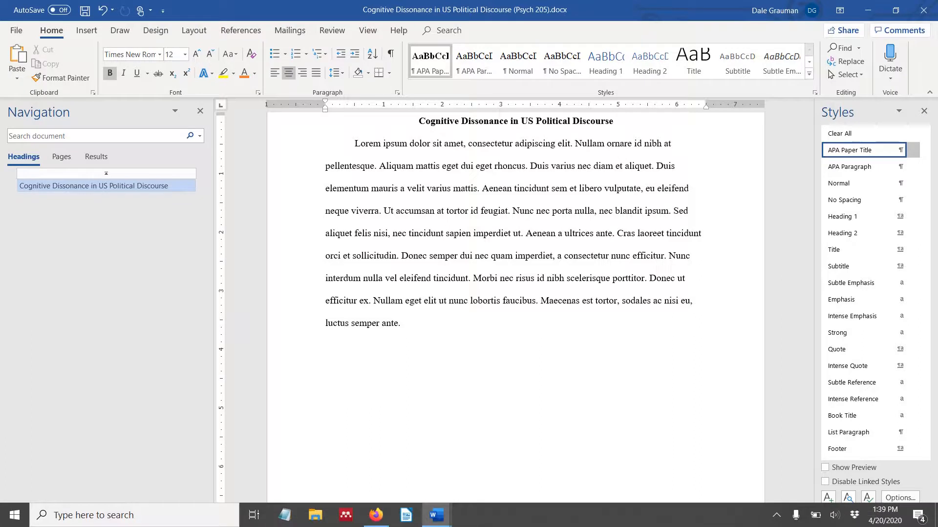
mouse_move(436, 515)
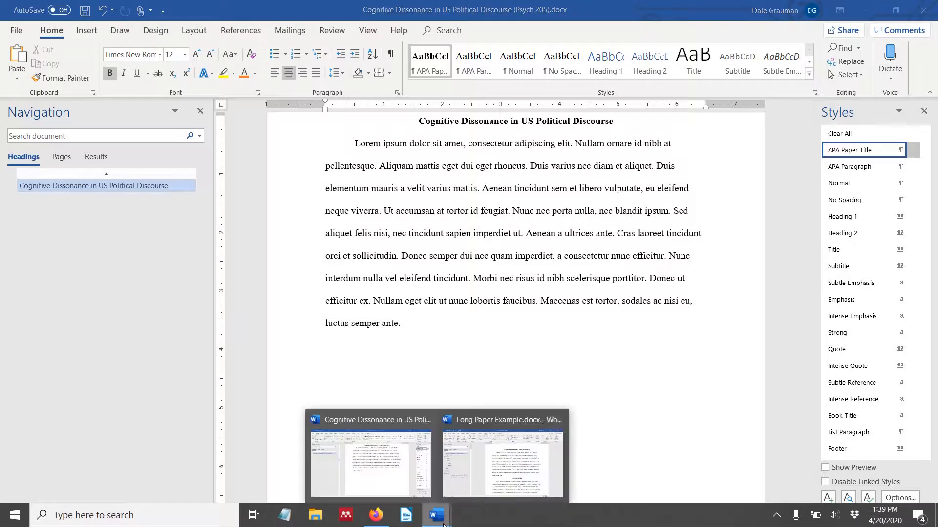
click(504, 475)
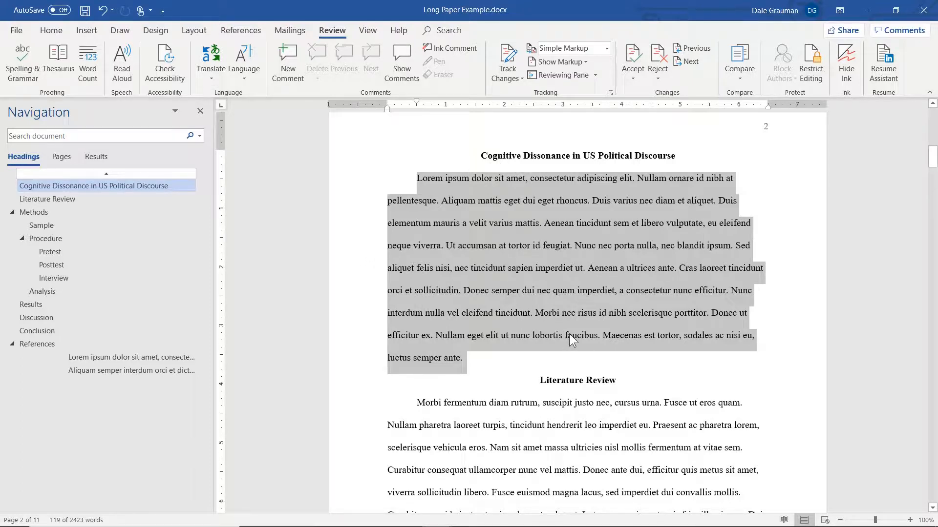
drag(932, 158, 930, 266)
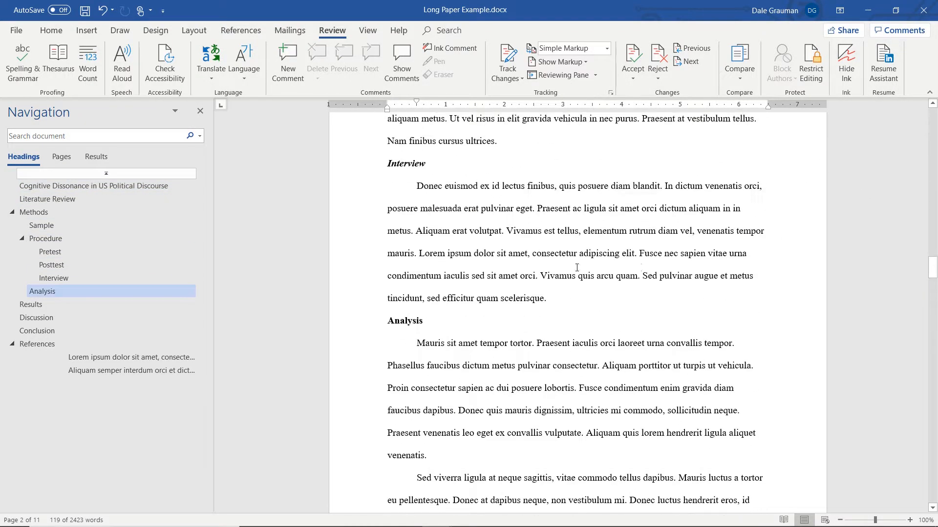
click(574, 303)
text(aldkj a;ldk.)
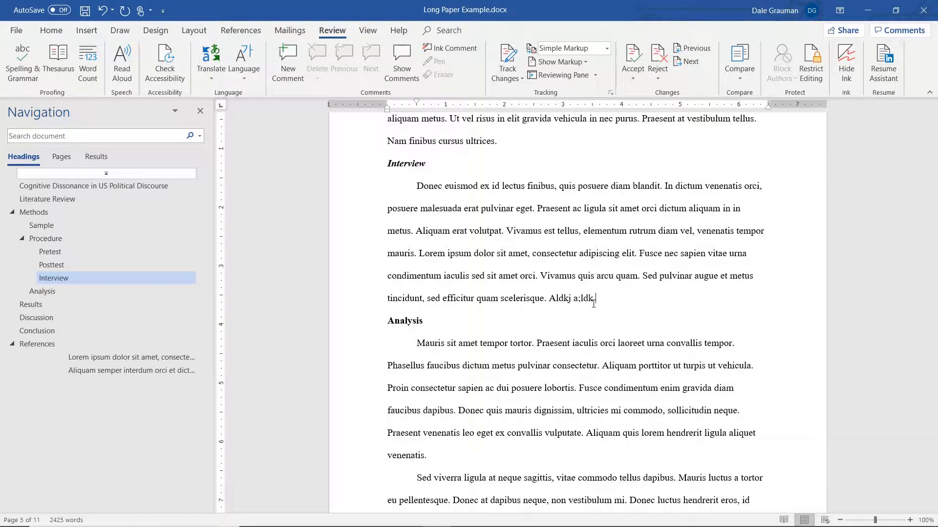
Step: Jump to the paper title through the headings outline, and return to the Cognitive Dissonance in US Political Discourse (Psych 205) document
click(91, 186)
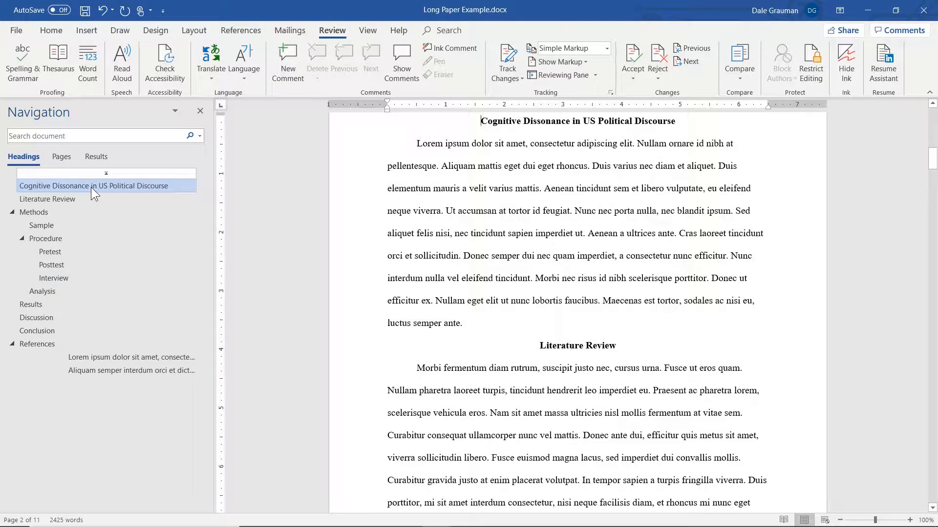
mouse_move(420, 523)
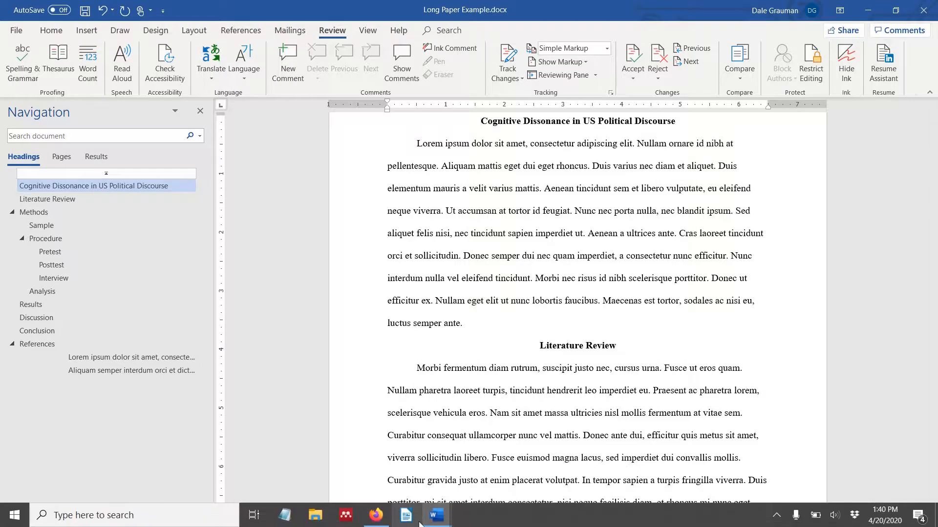
click(403, 470)
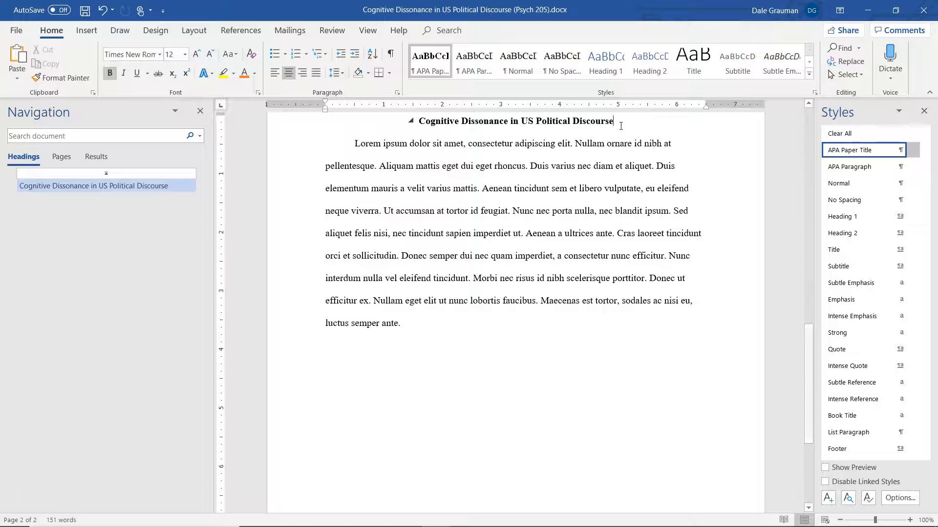
Step: Add a new paragraph reading "APA style paragraph." directly beneath the paper title, and minimize the document window
key(Return)
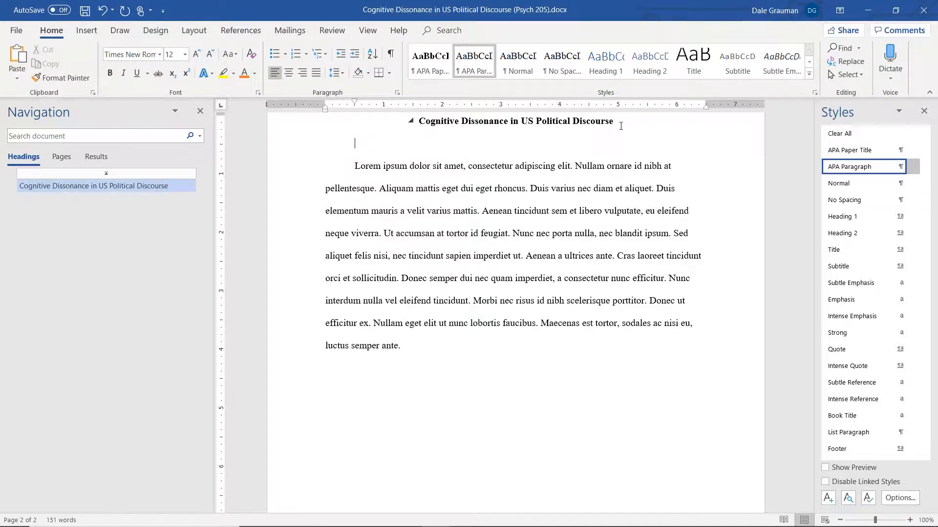
text(APA style paragraph.)
click(867, 10)
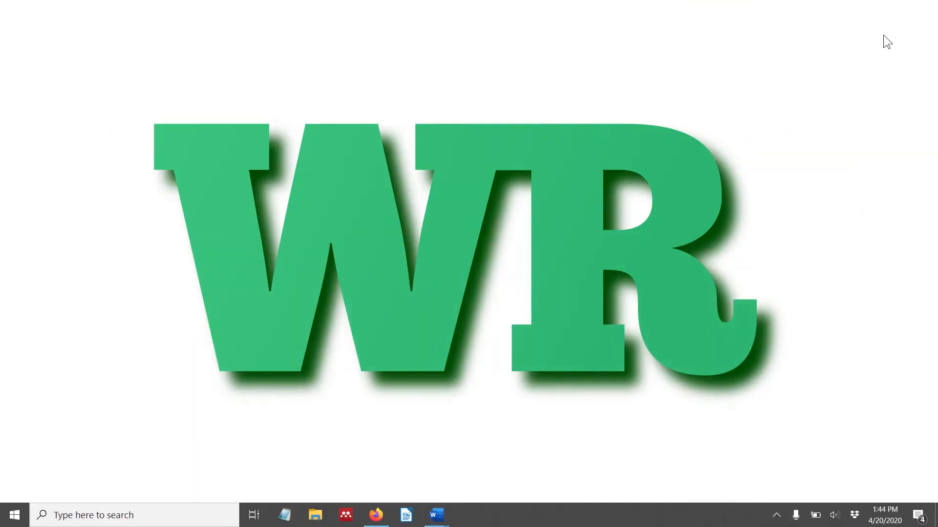